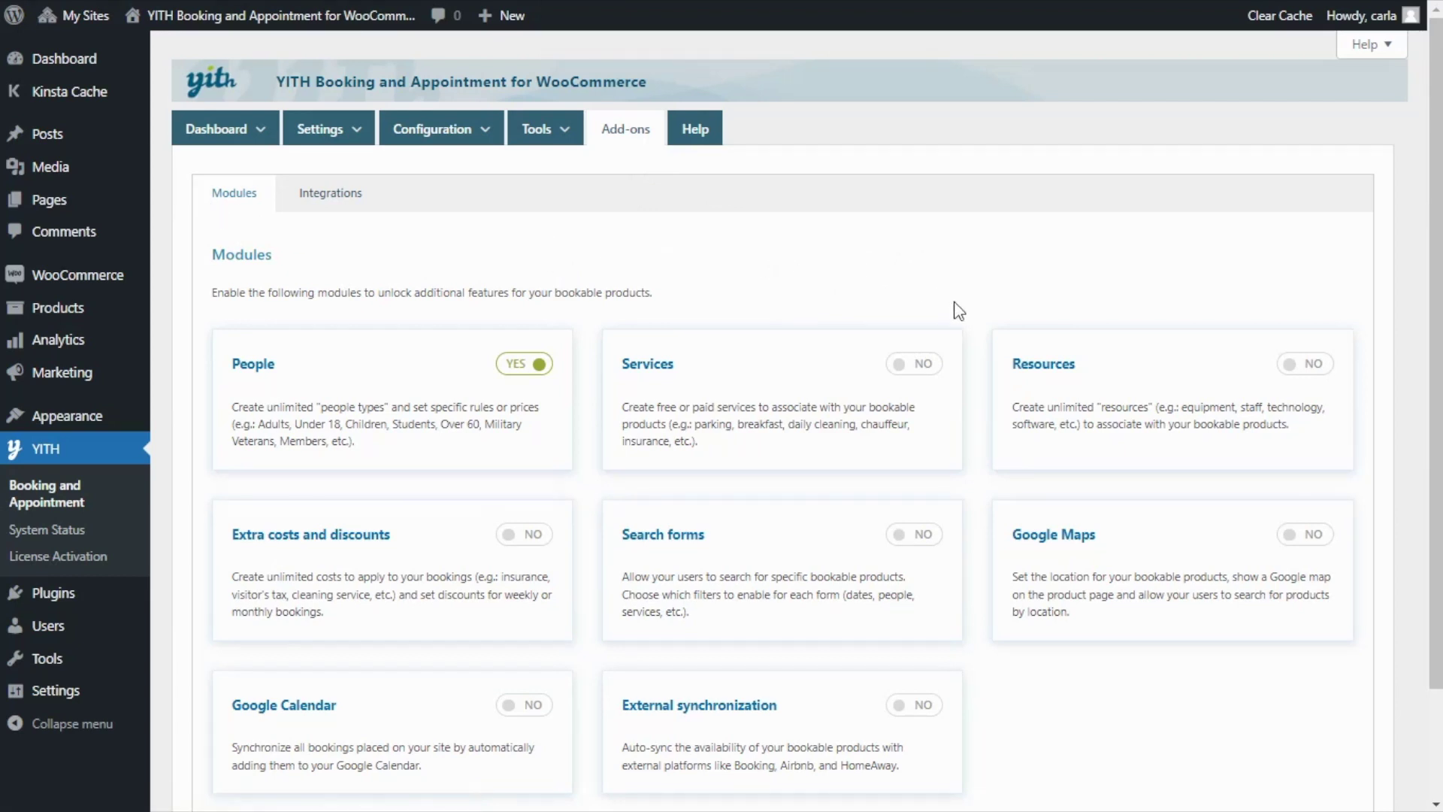
Turn the Services module to YES, then head to Configuration > Services
left_click(935, 365)
mouse_move(480, 136)
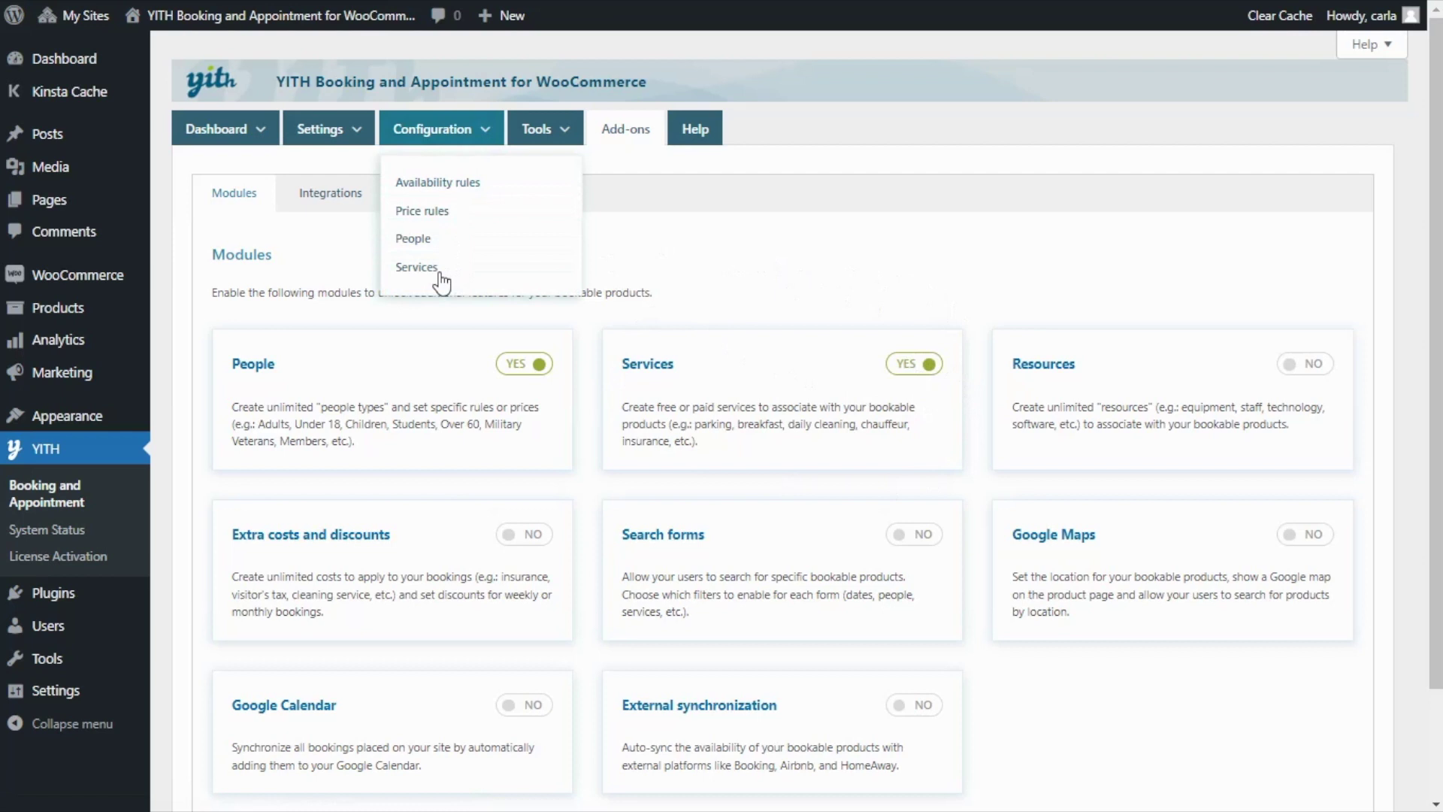
left_click(418, 268)
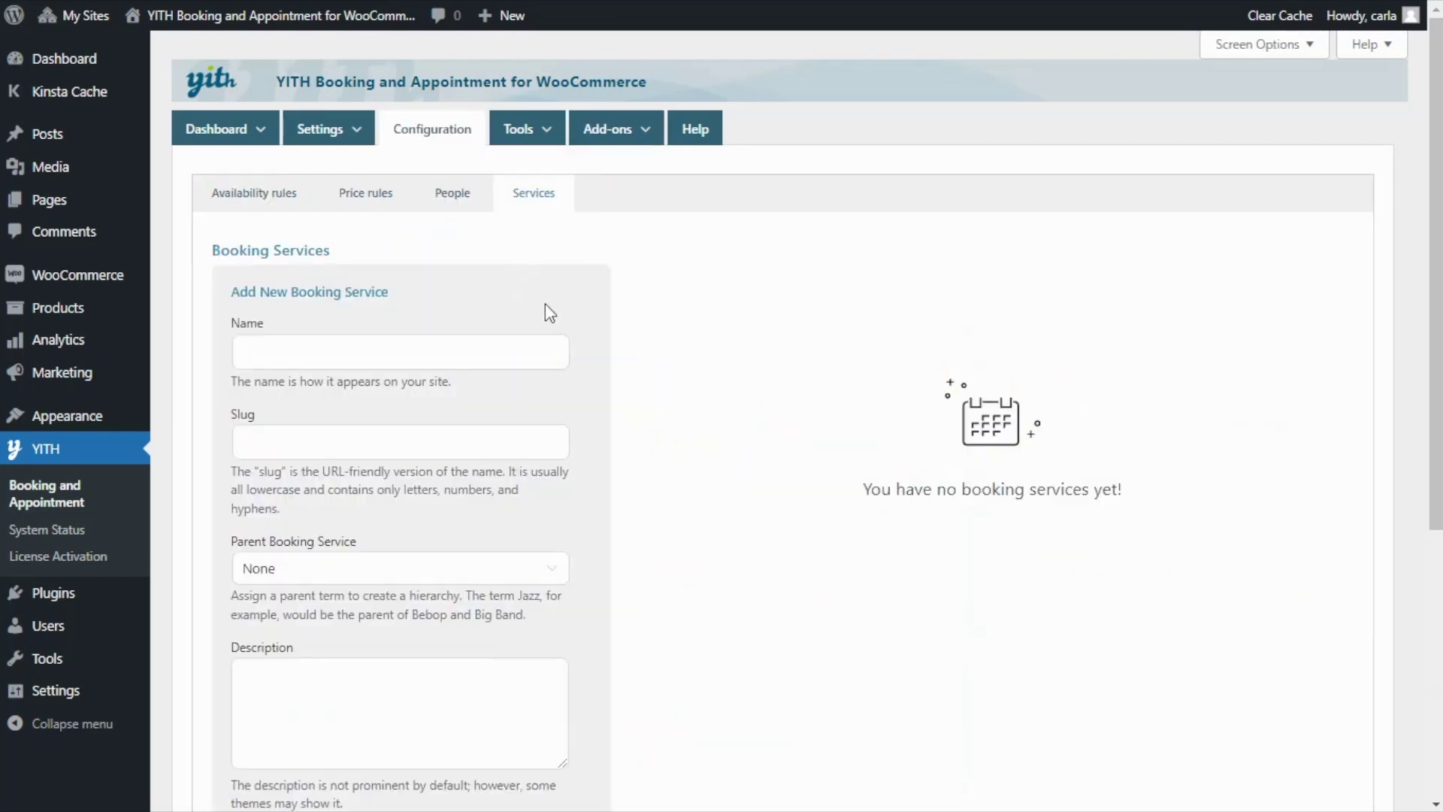
scroll(590, 358, "down", 3)
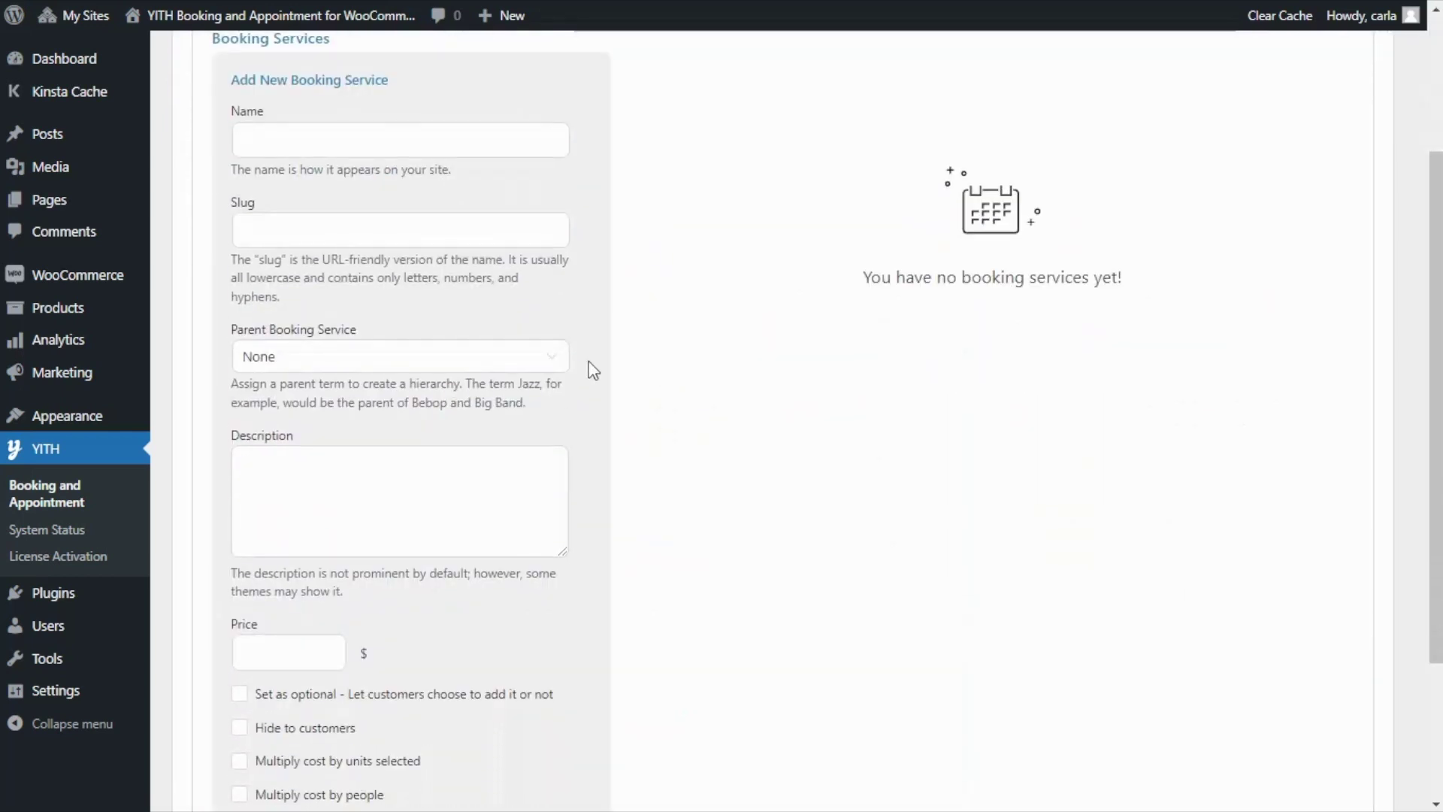
scroll(593, 370, "down", 2)
scroll(590, 363, "up", 5)
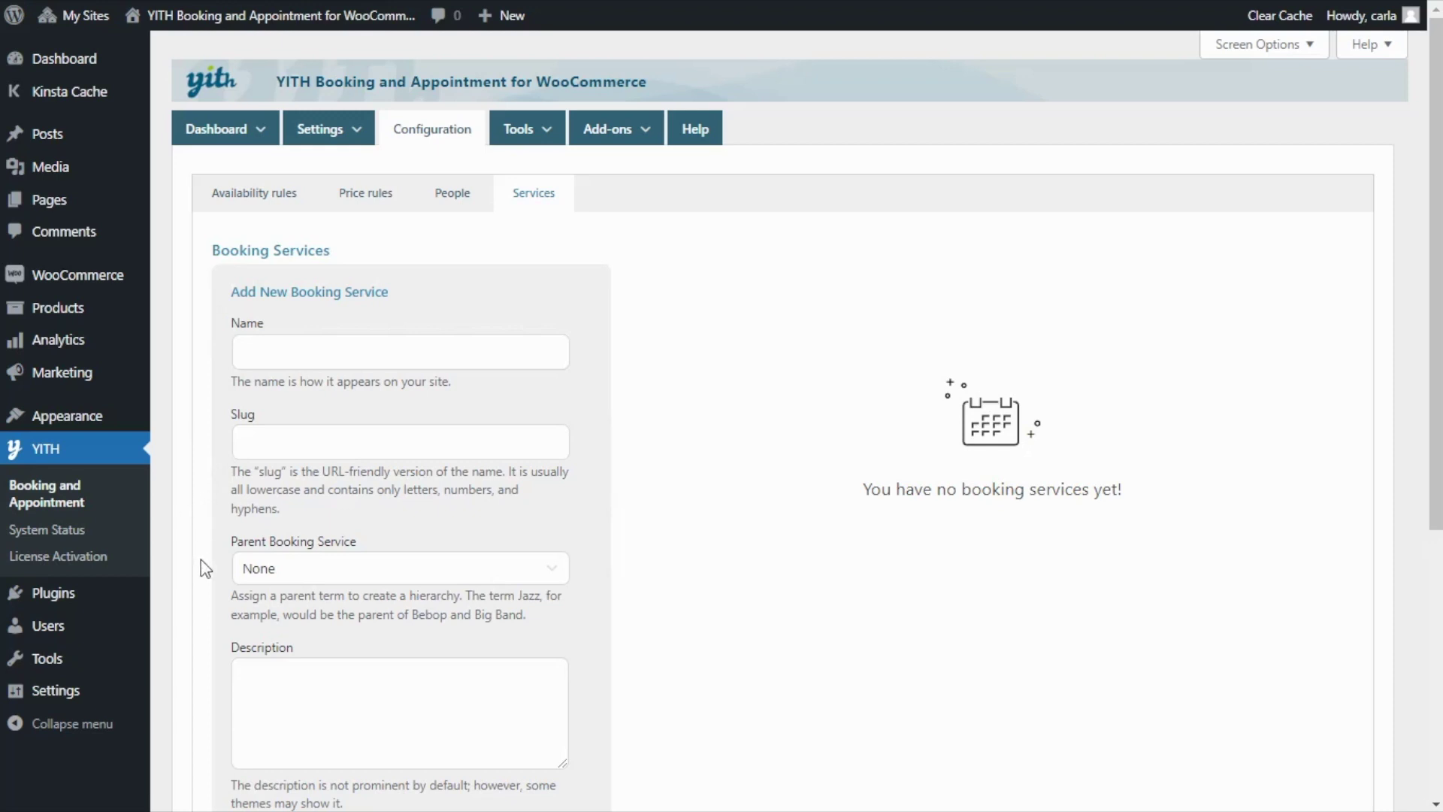
scroll(211, 562, "down", 3)
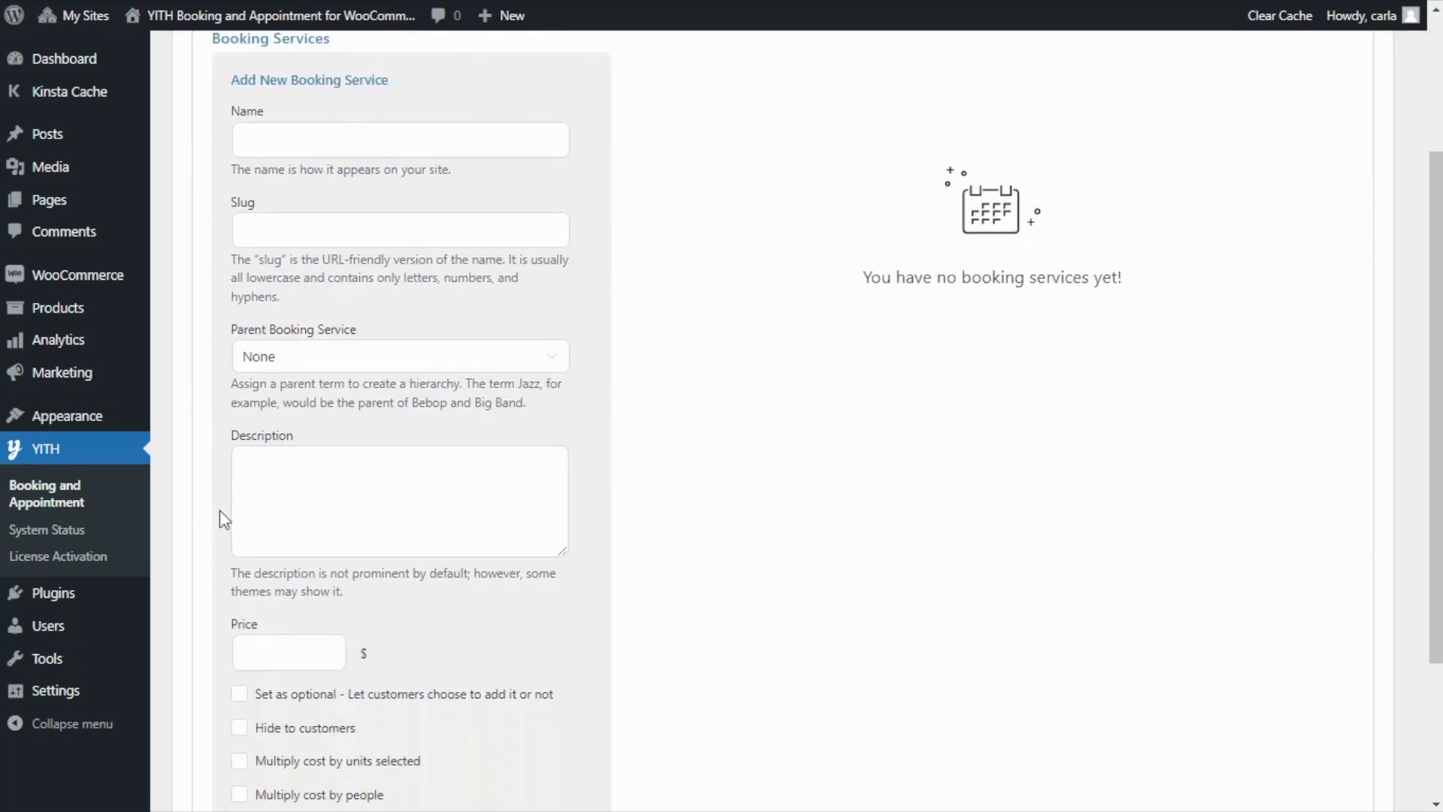
scroll(212, 519, "down", 3)
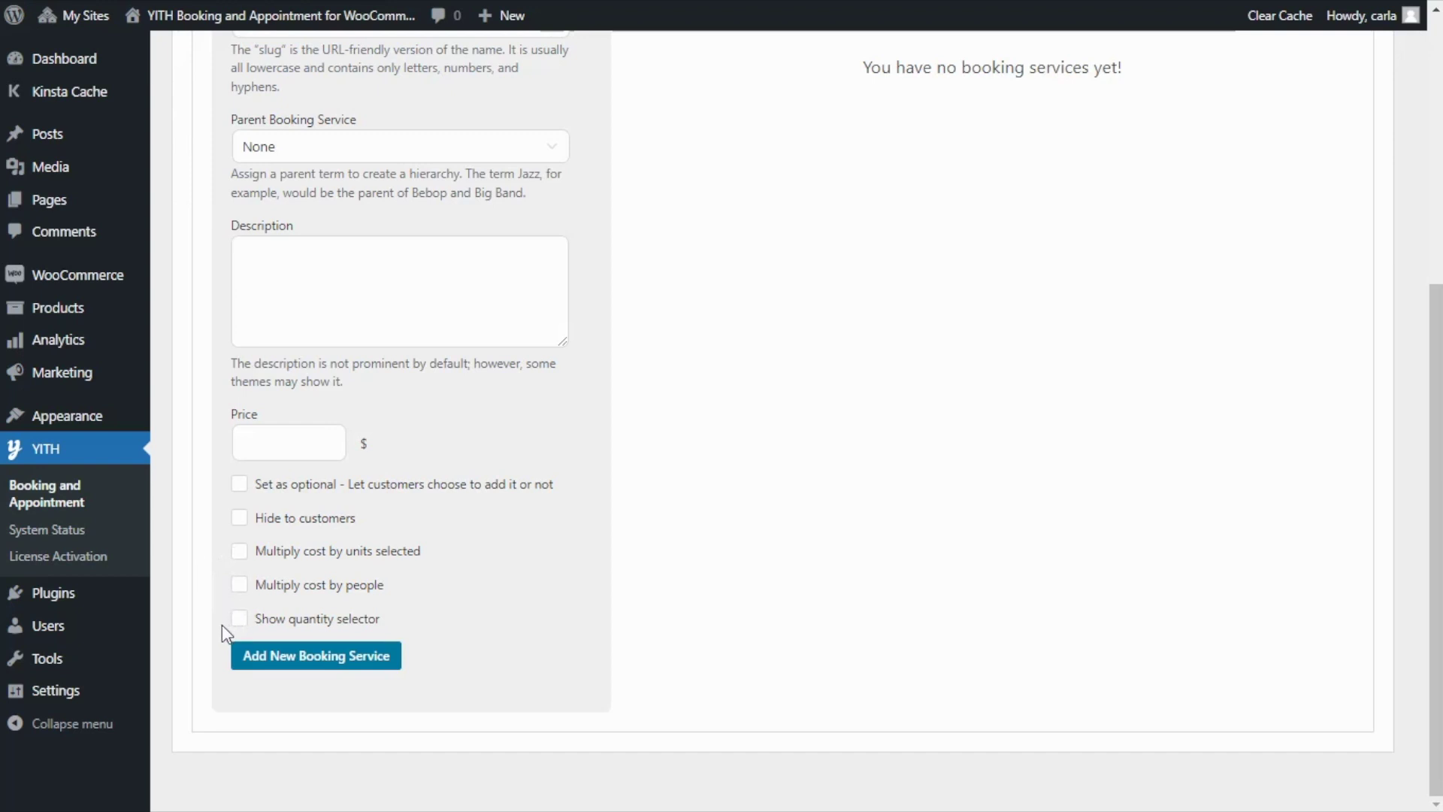
Tick 'Multiply cost by people' and 'Show quantity selector' on the new service form
left_click(240, 590)
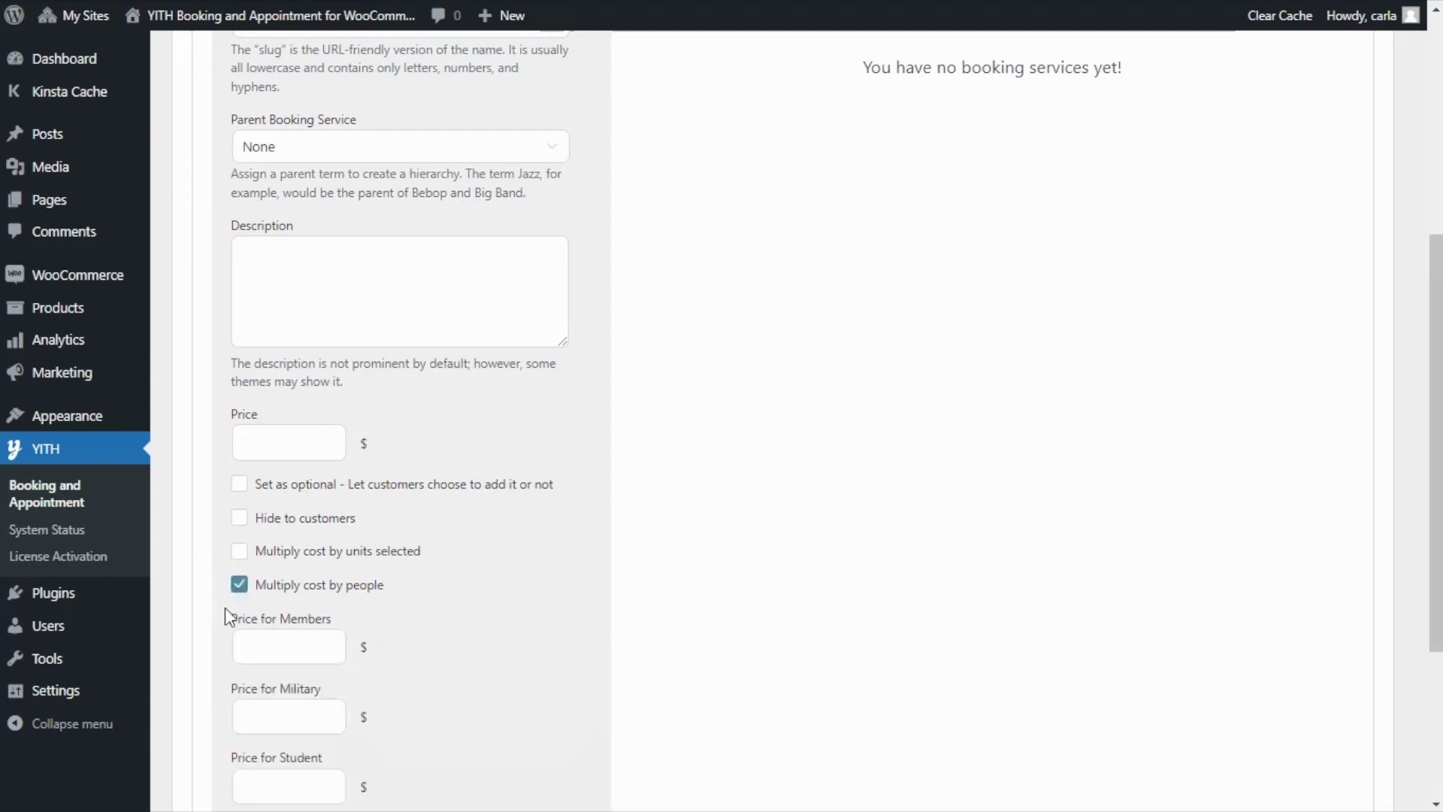
scroll(222, 610, "down", 3)
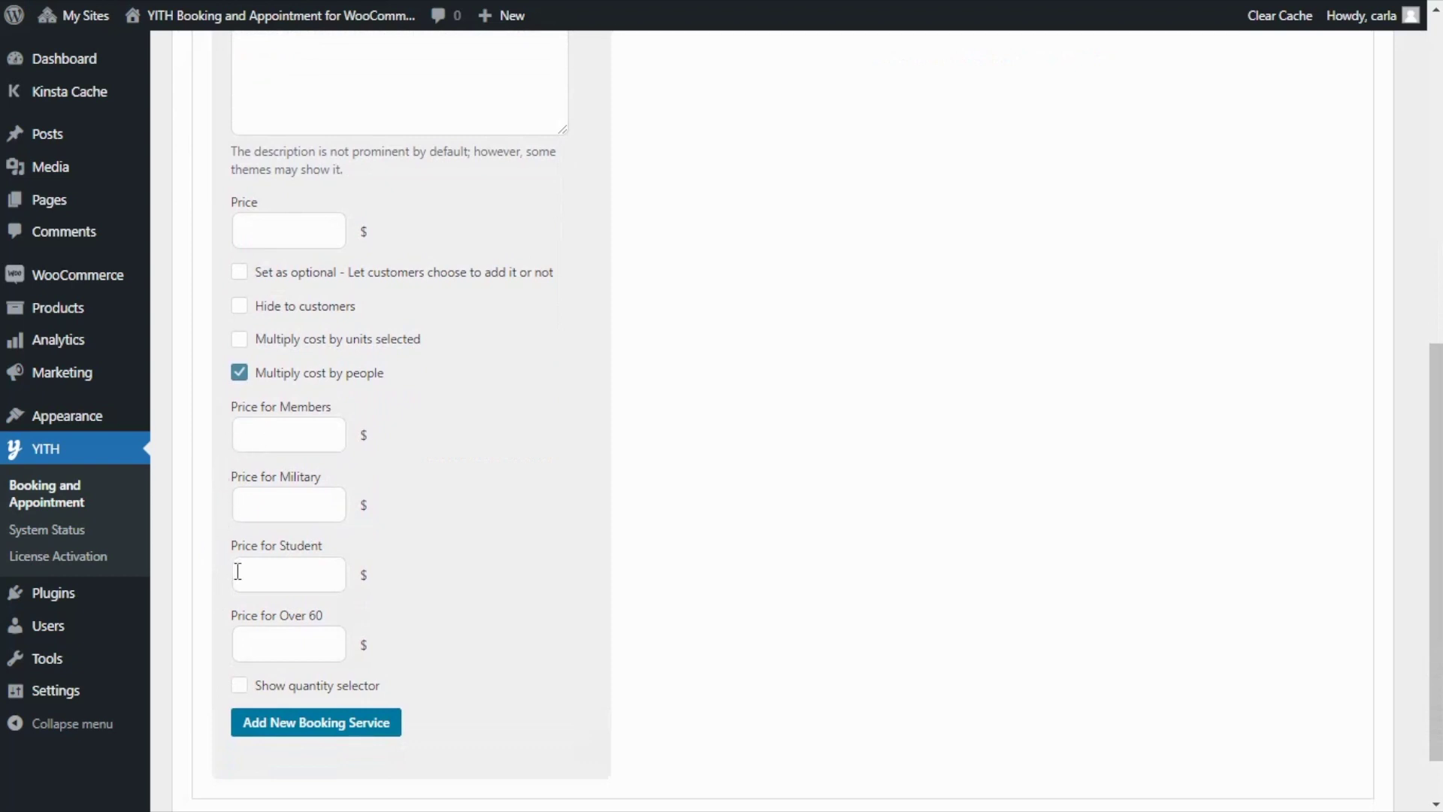
left_click(240, 687)
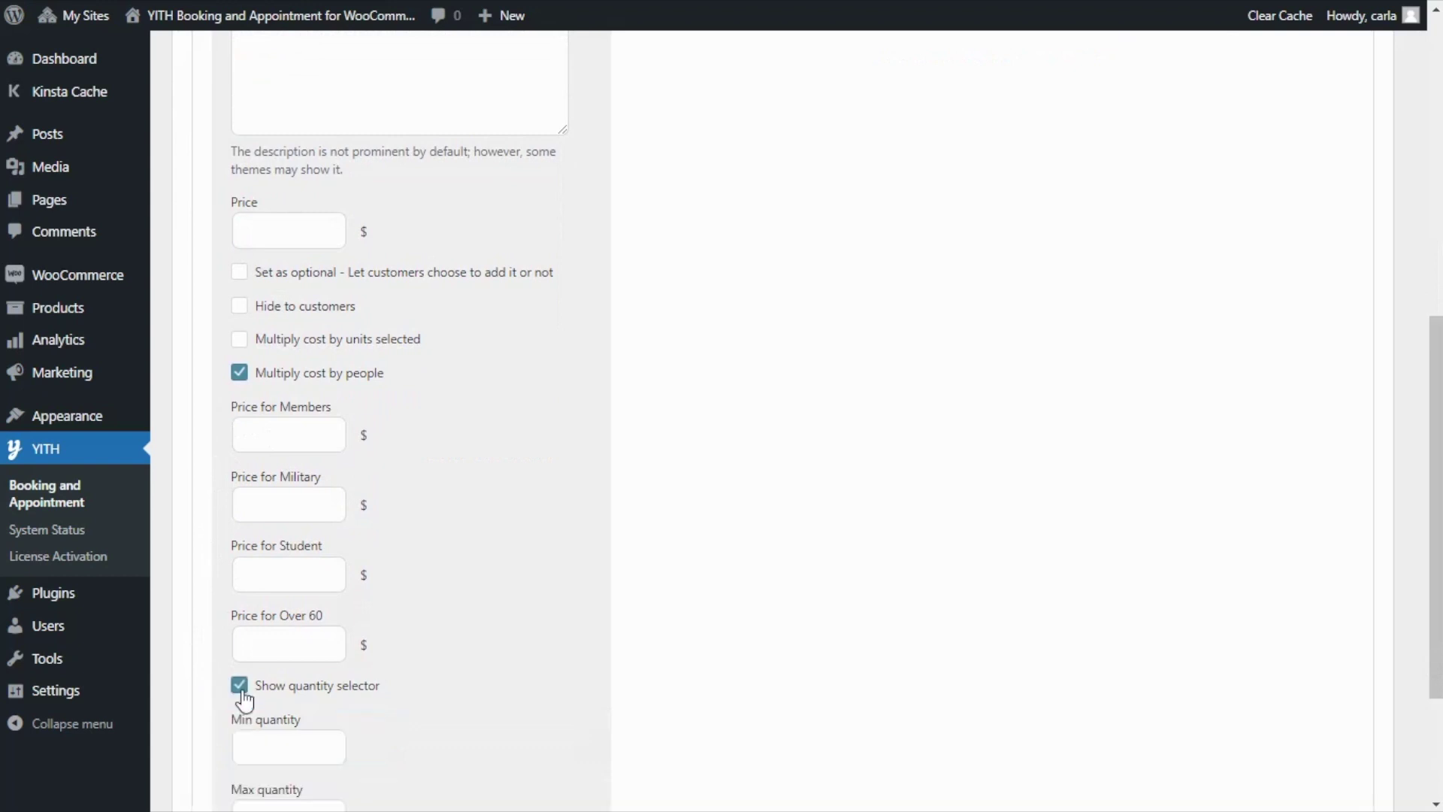
scroll(203, 682, "down", 1)
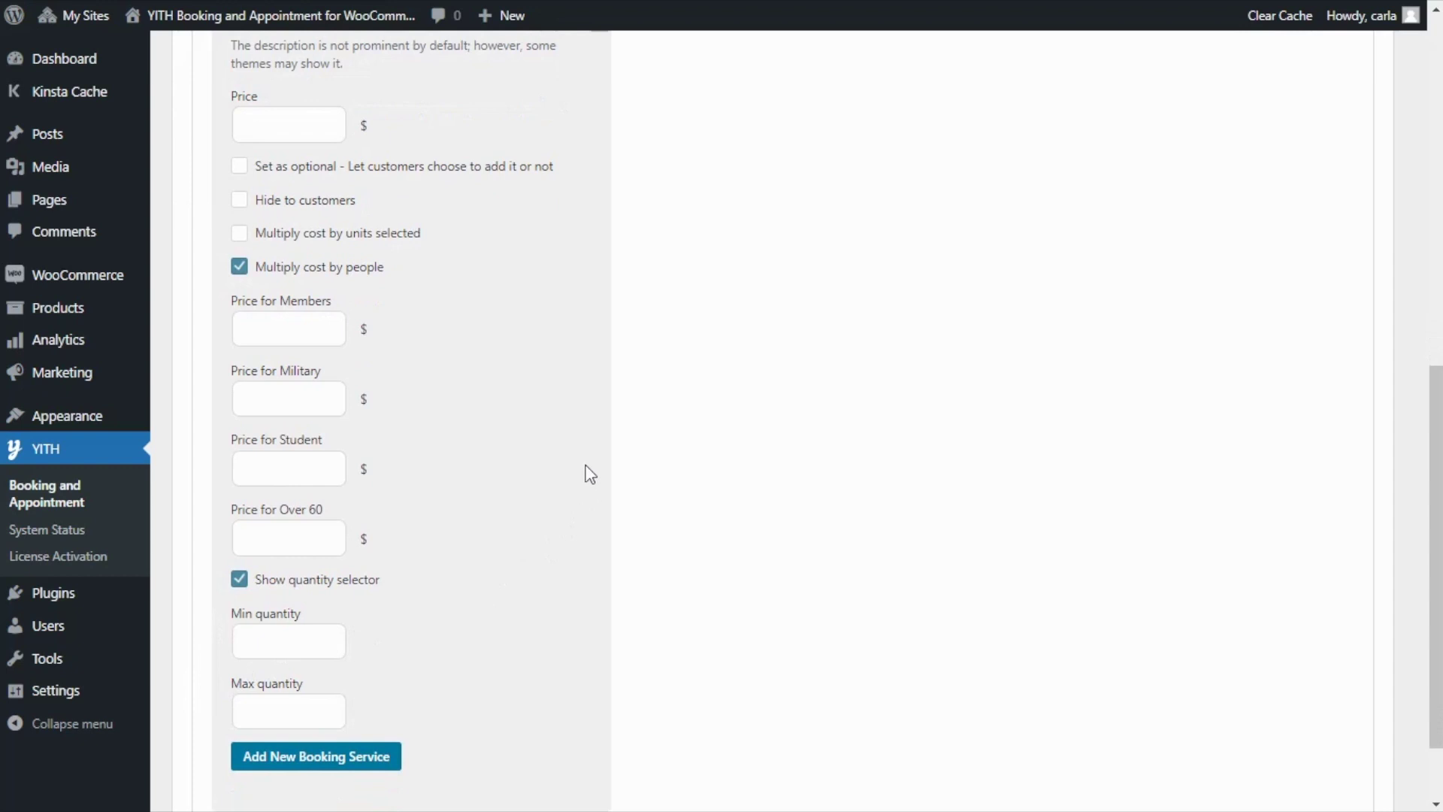
scroll(588, 473, "up", 3)
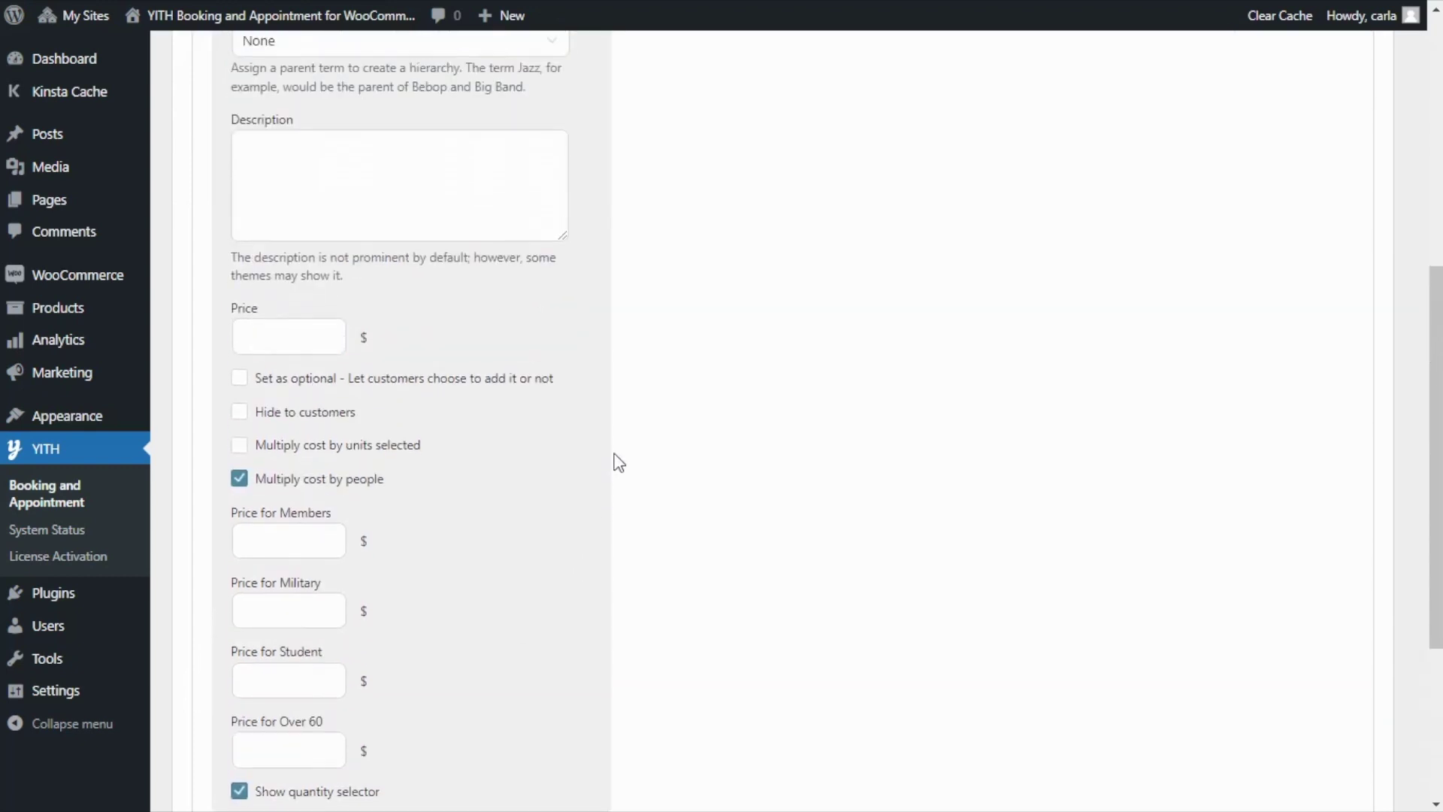
scroll(630, 451, "up", 2)
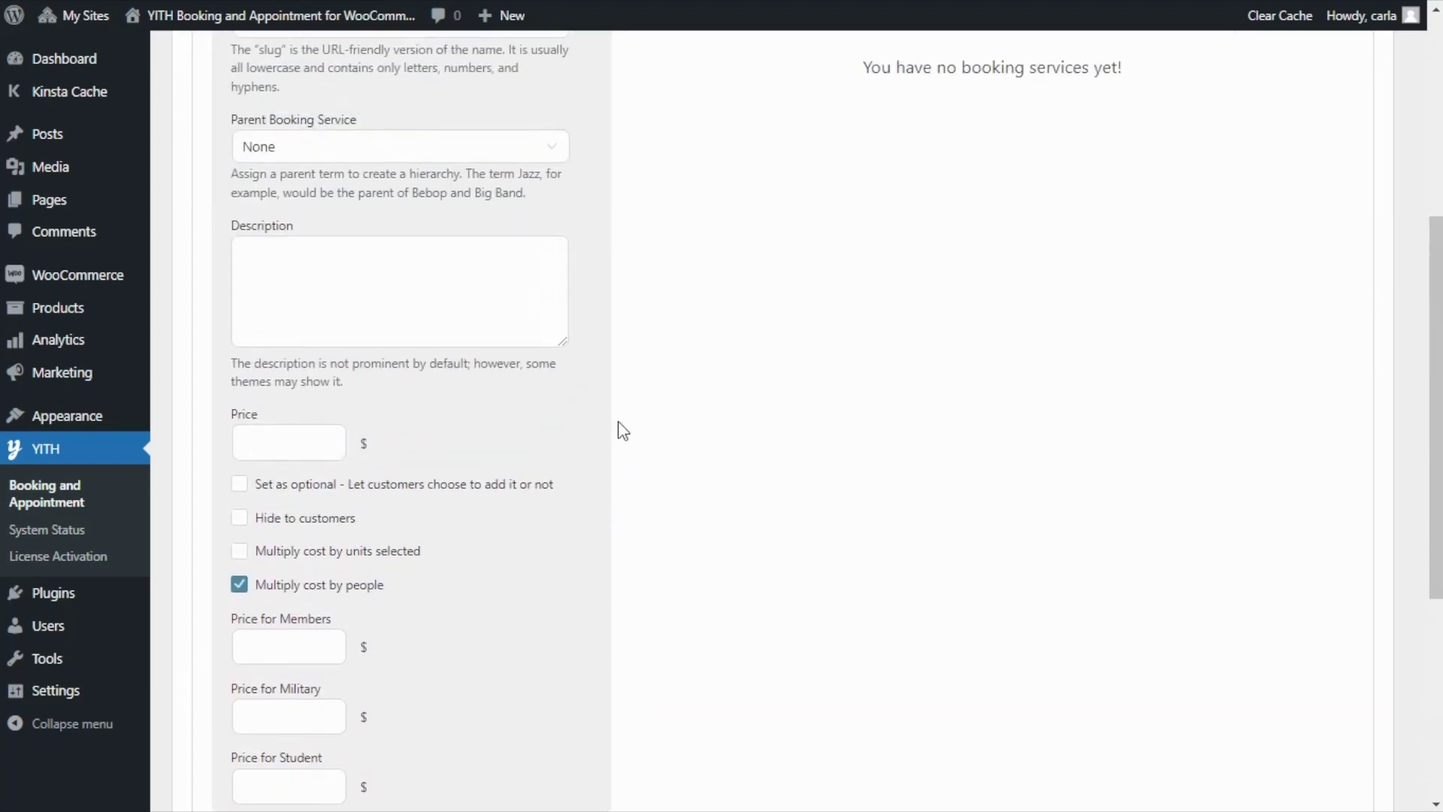
scroll(623, 430, "up", 4)
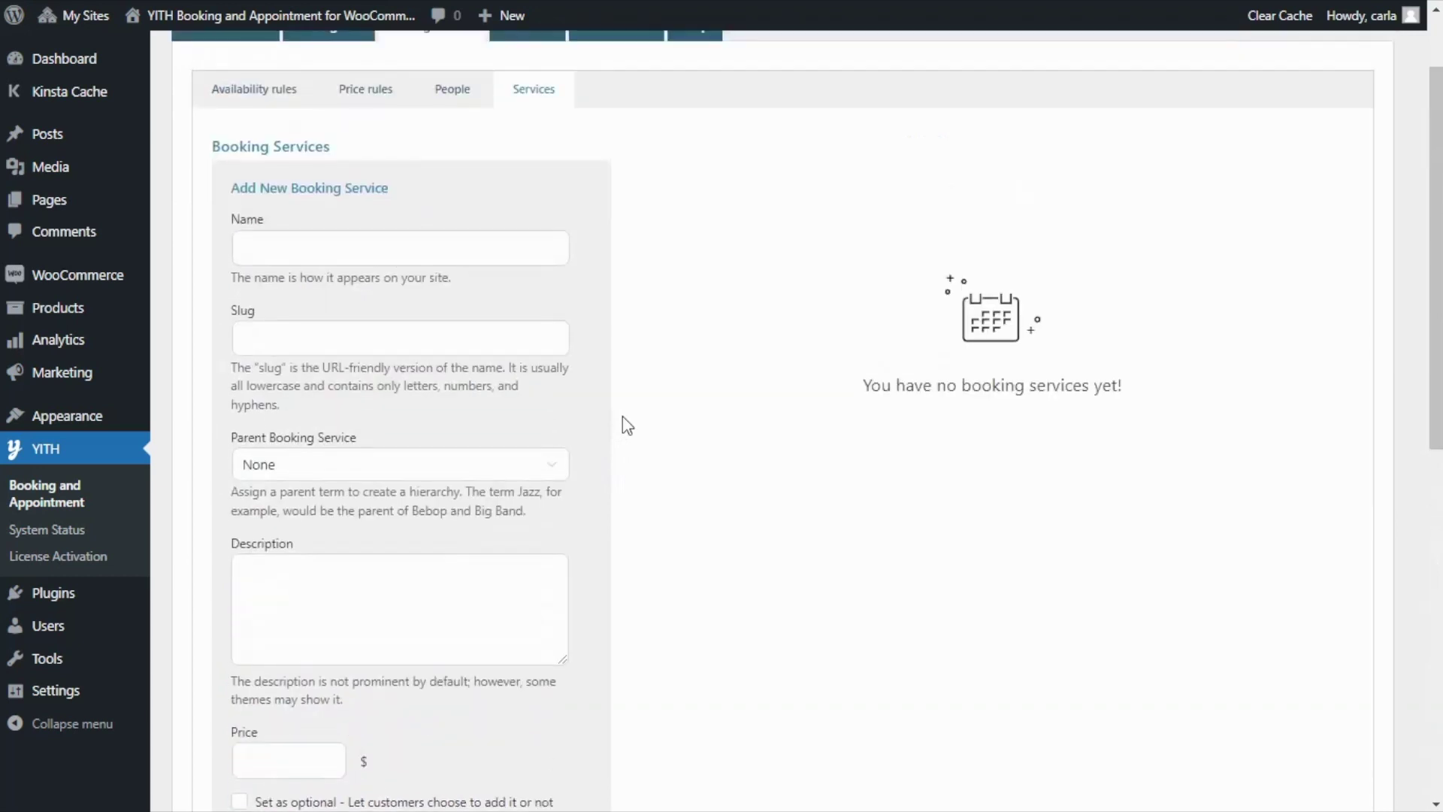
Enter 'Breakfast' as the service name and 5 as its price
scroll(624, 421, "up", 2)
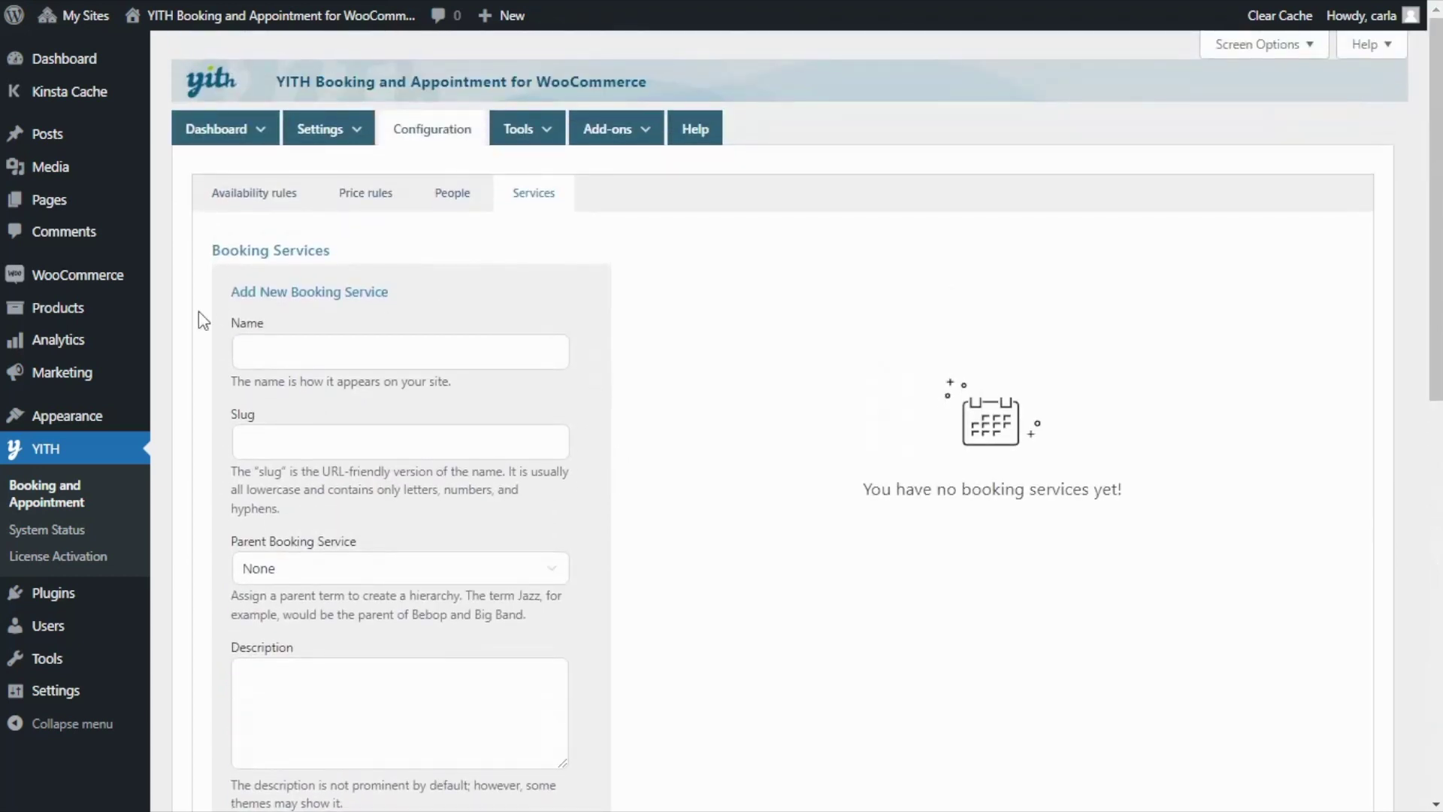
left_click(250, 350)
type("Breakfast")
scroll(608, 424, "down", 4)
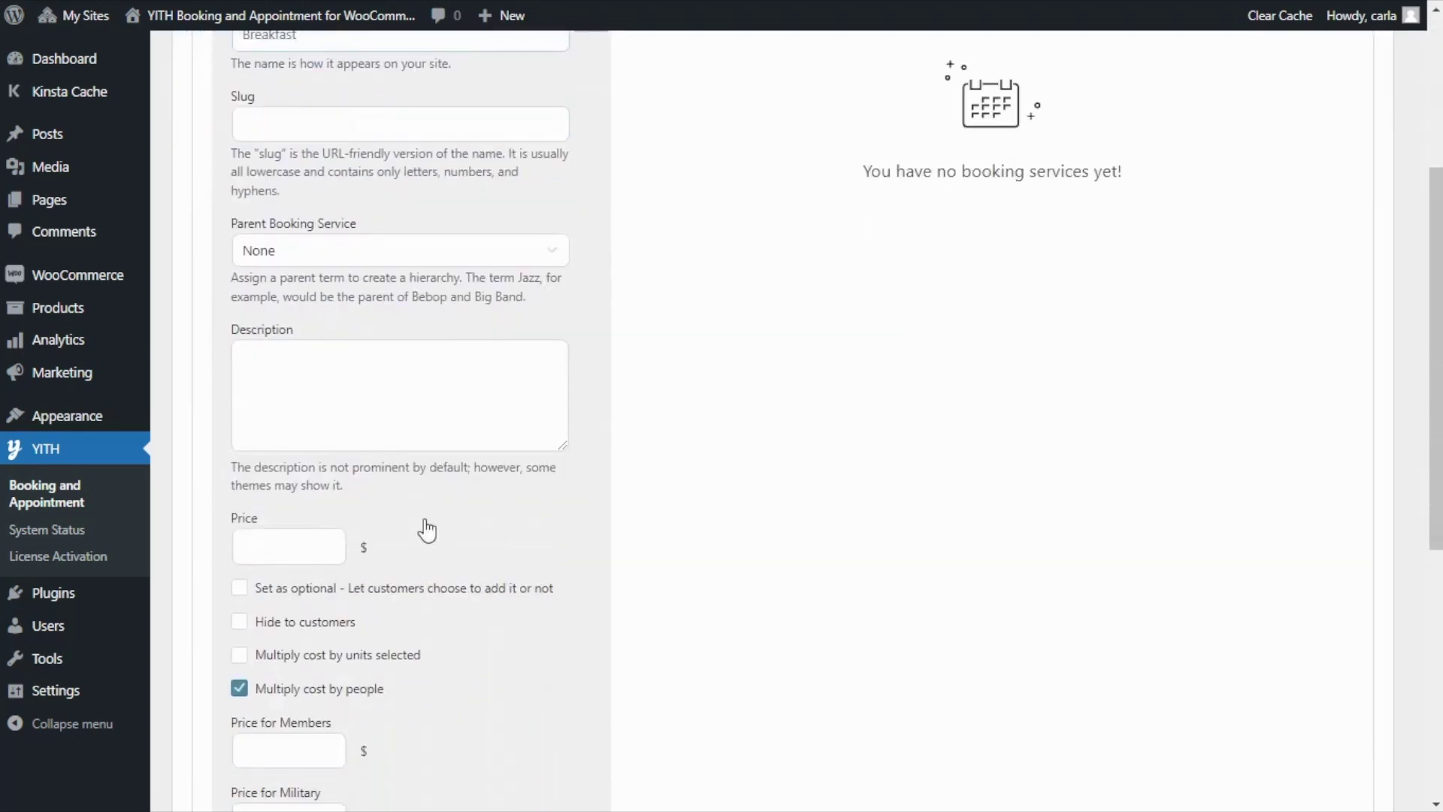
left_click(272, 549)
type("5")
Uncheck 'Show quantity selector' for the Breakfast service
scroll(421, 567, "down", 3)
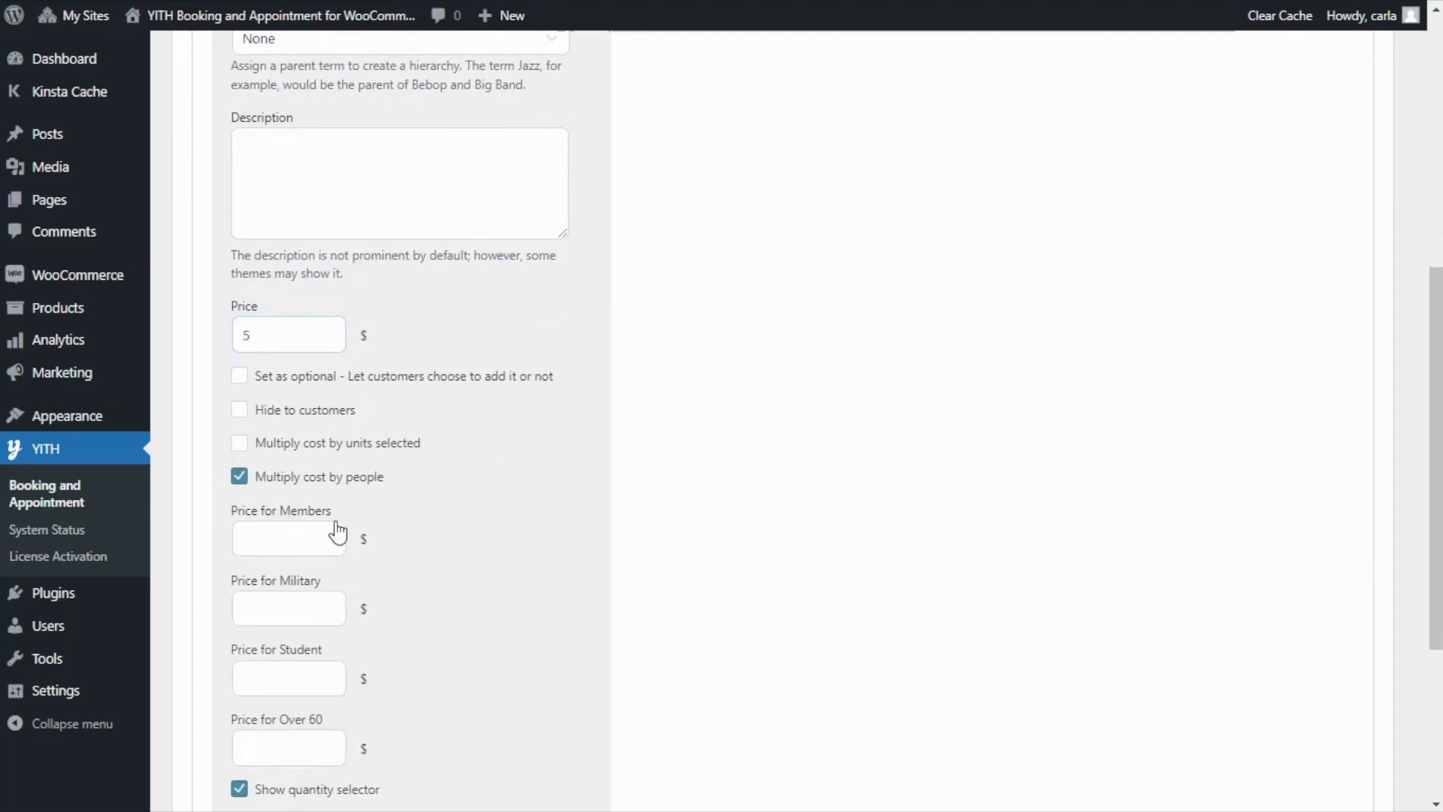
scroll(403, 502, "down", 3)
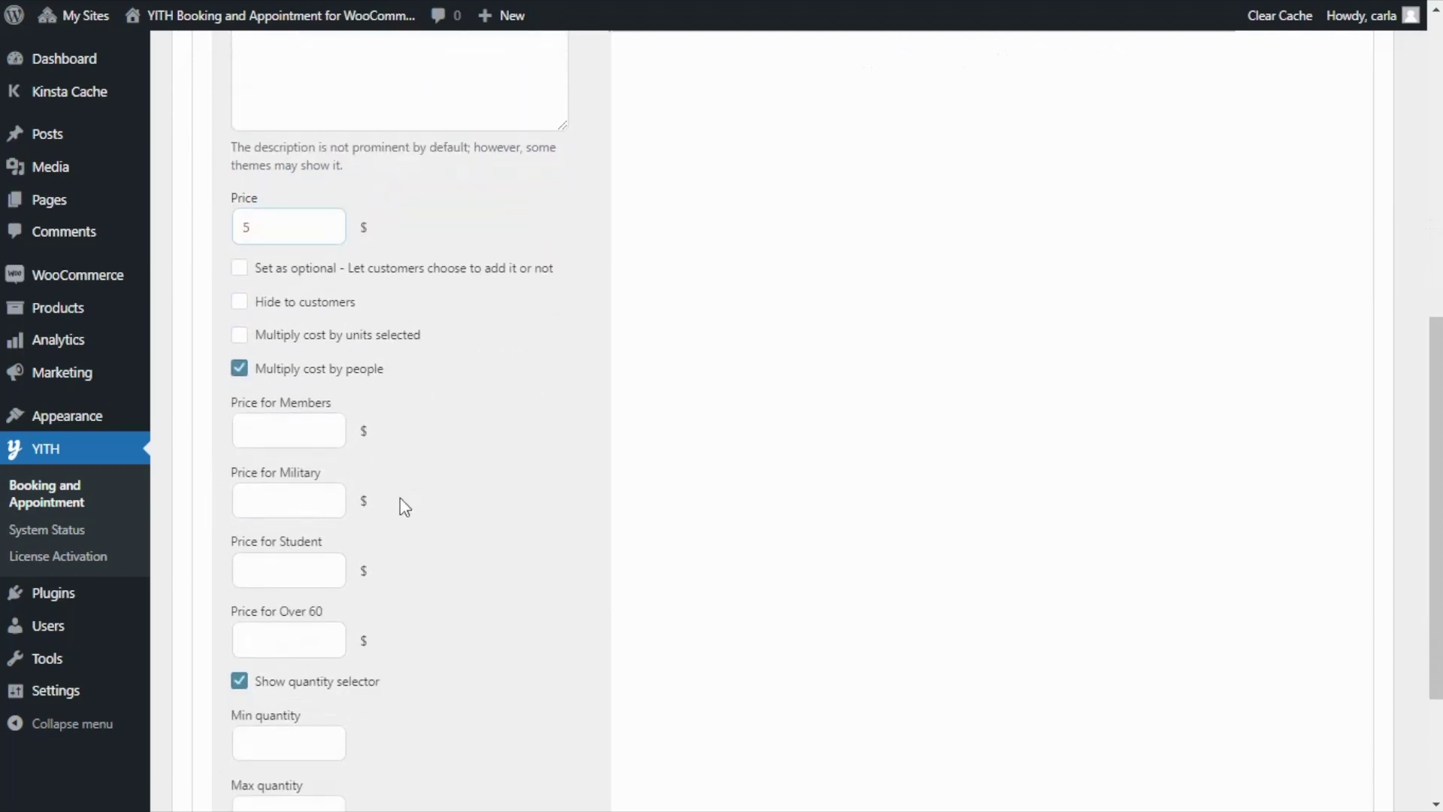
left_click(239, 578)
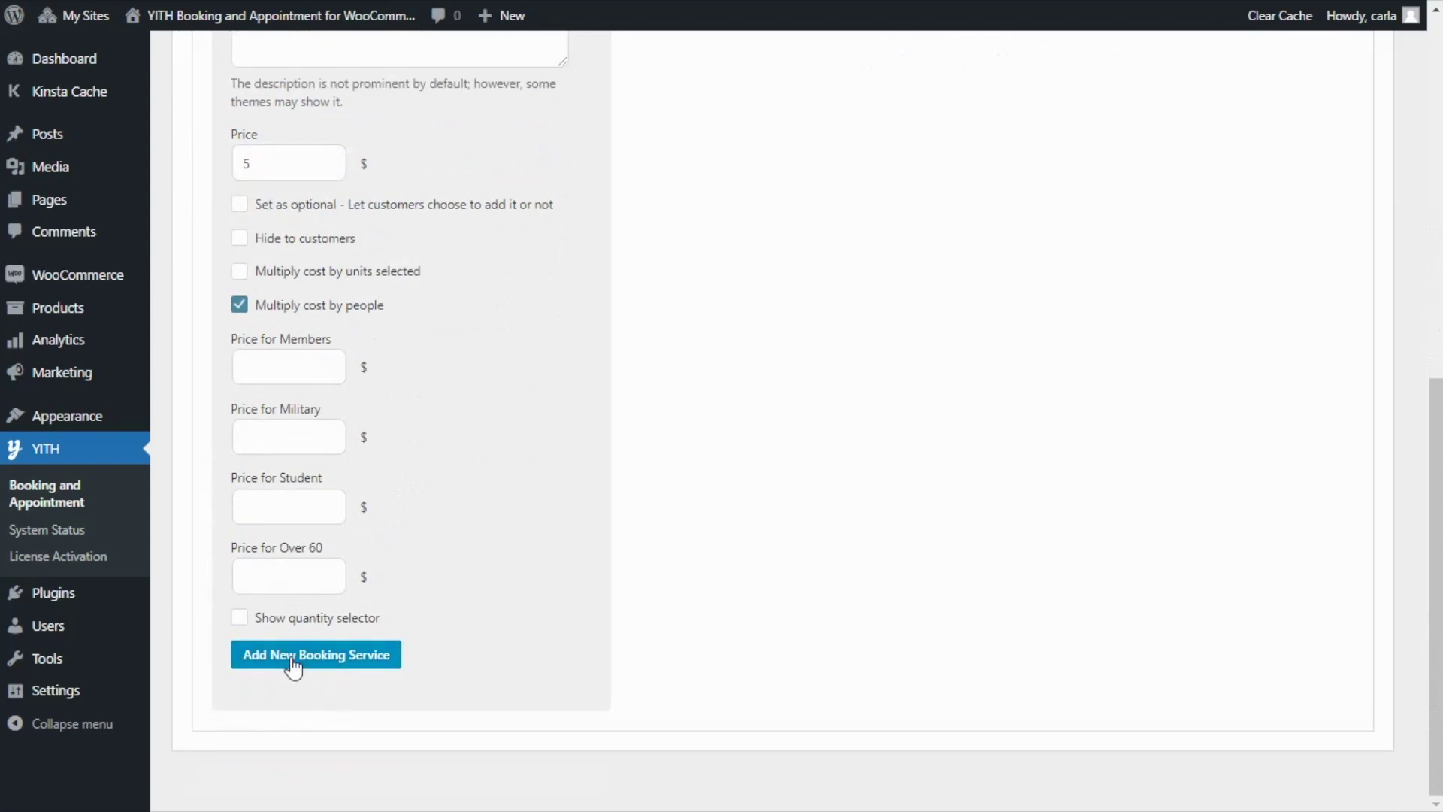
Add the Breakfast booking service and confirm it appears in the list at $5.00
left_click(302, 667)
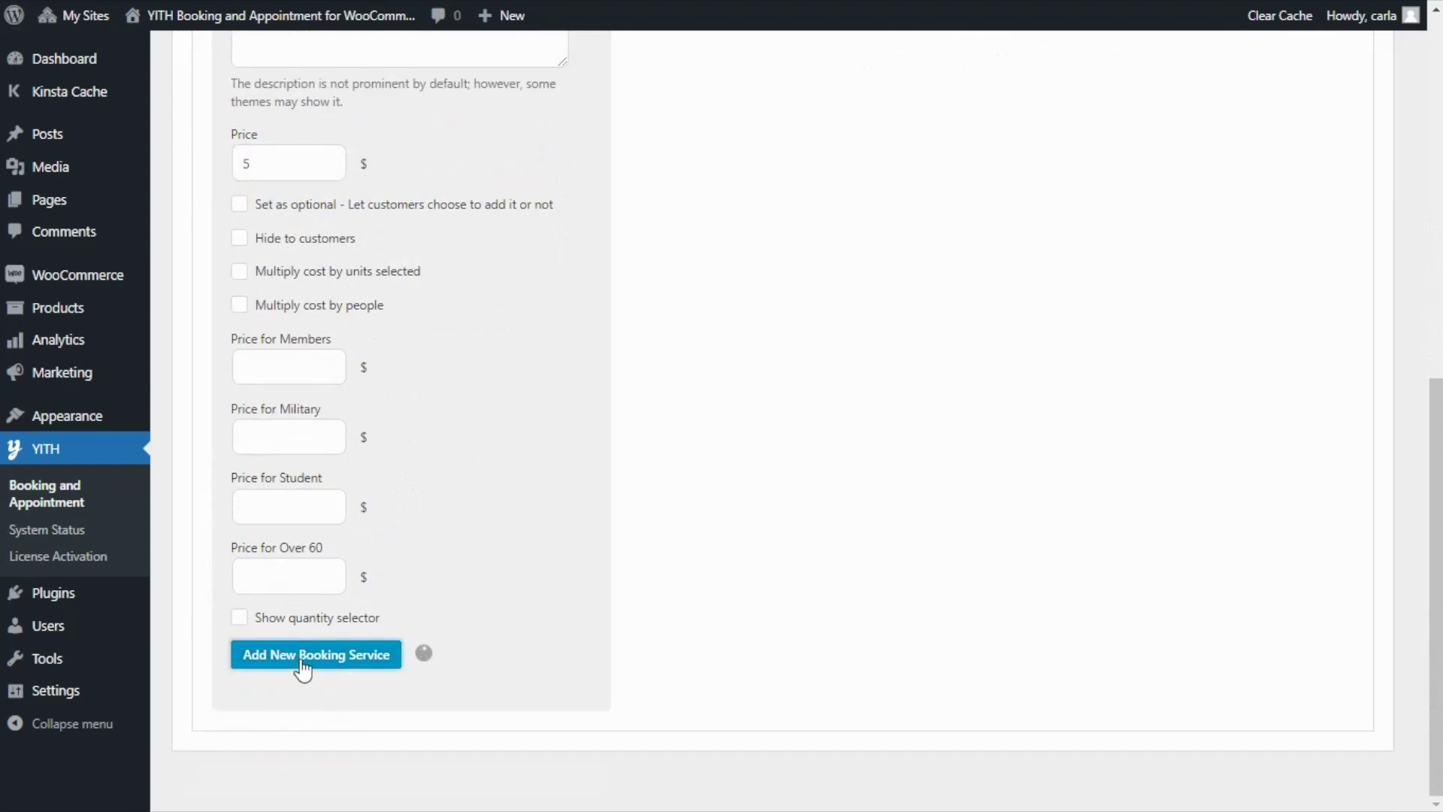
scroll(584, 432, "up", 4)
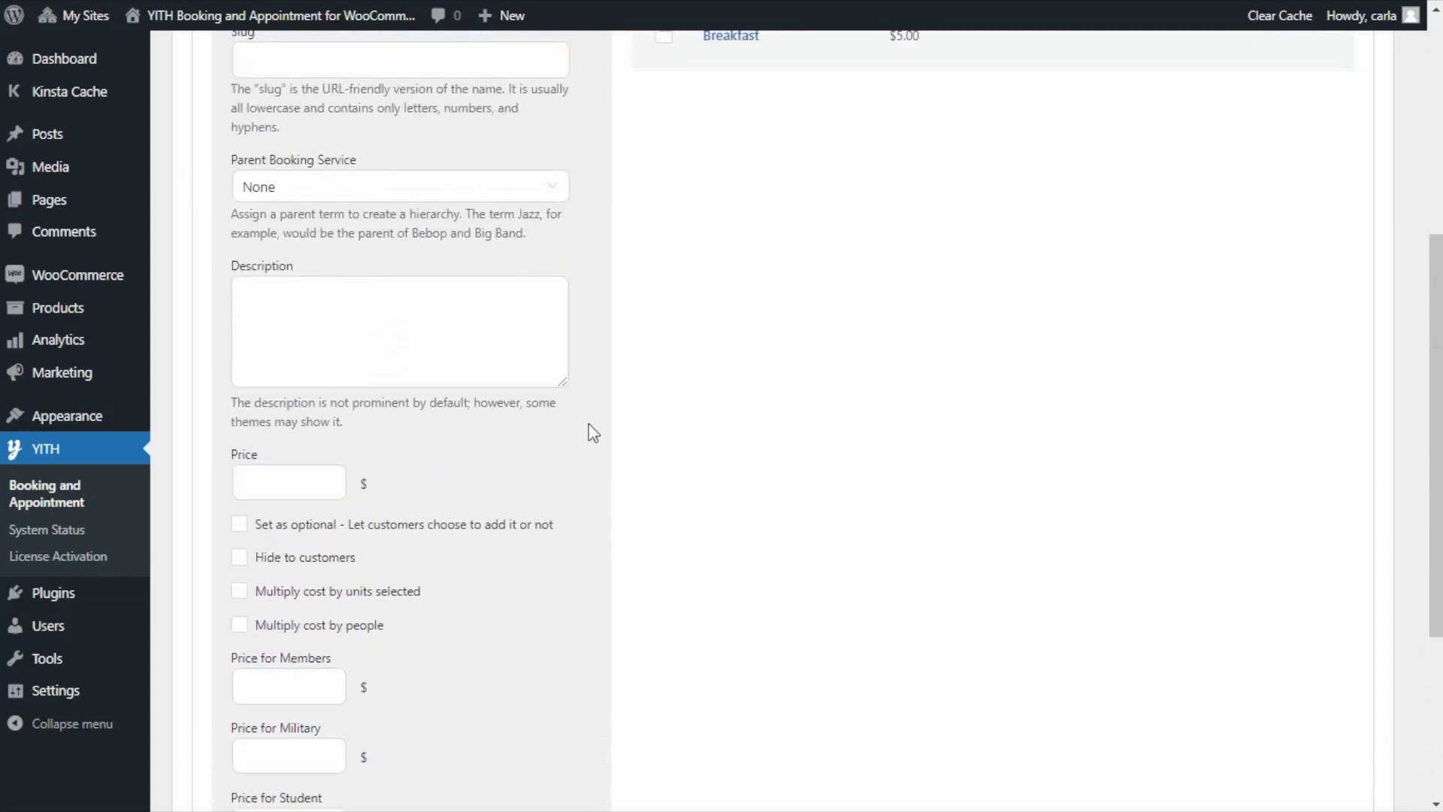
scroll(591, 421, "up", 4)
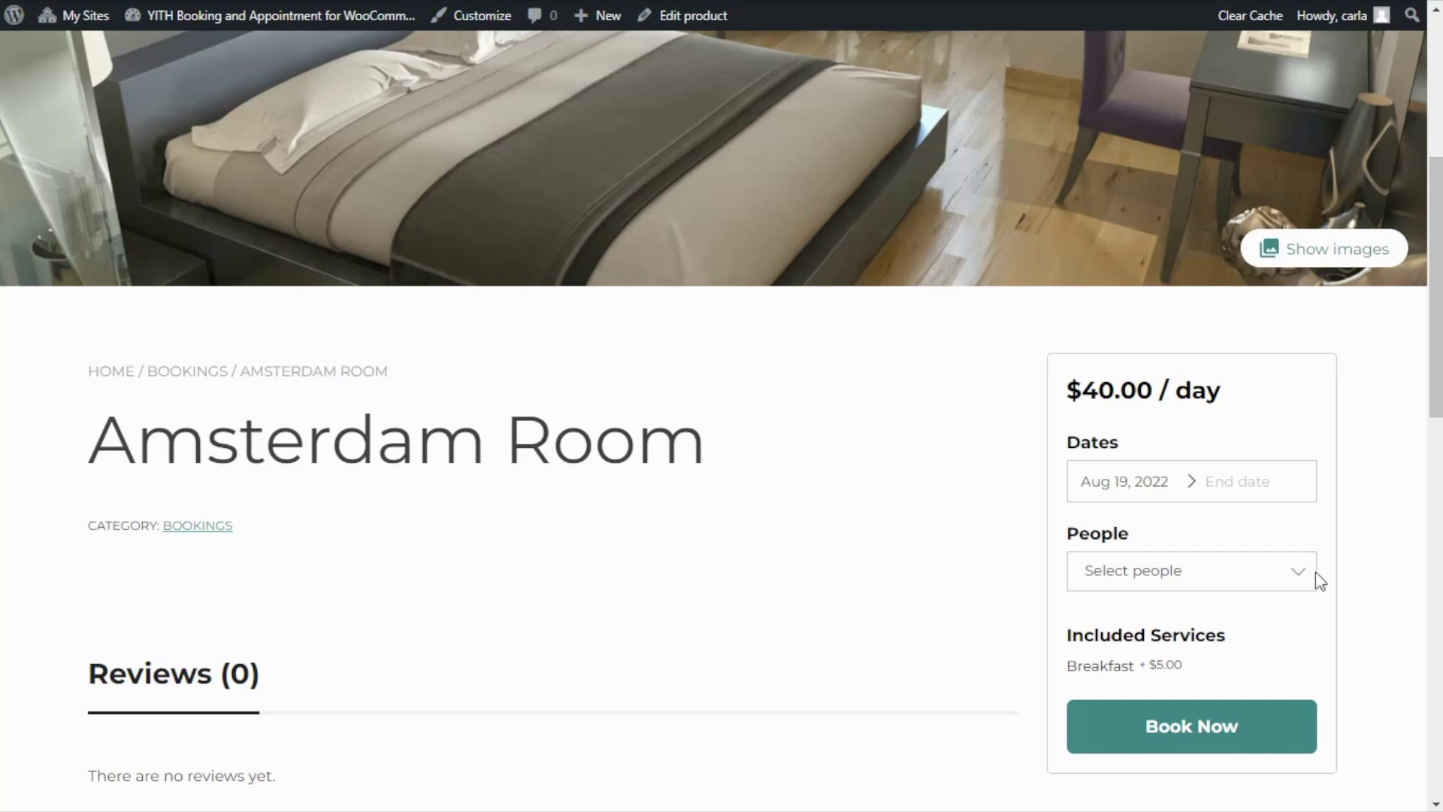
Choose Aug 20 as the end date and add 2 Students, for a $90.00 total
left_click(1240, 481)
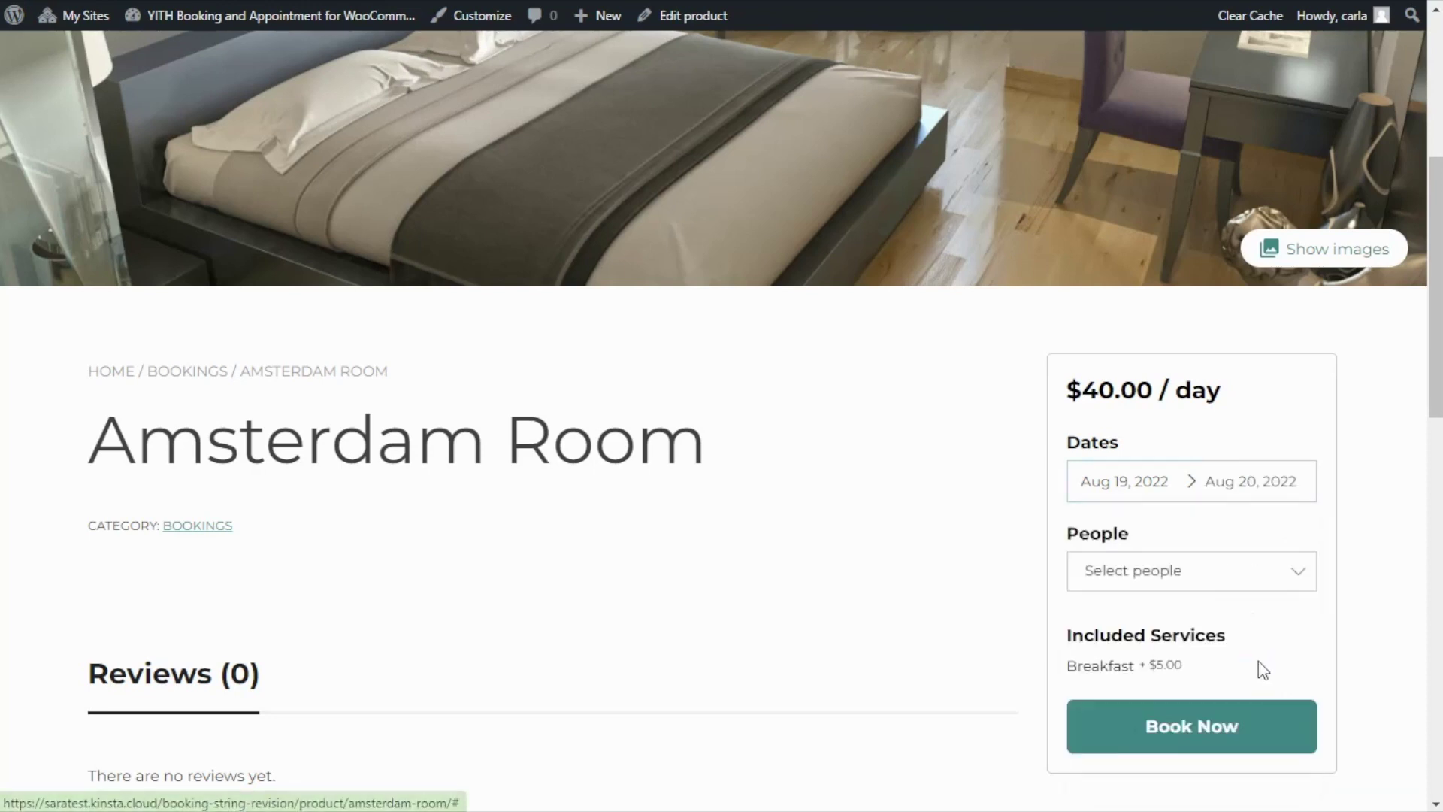
left_click(1278, 577)
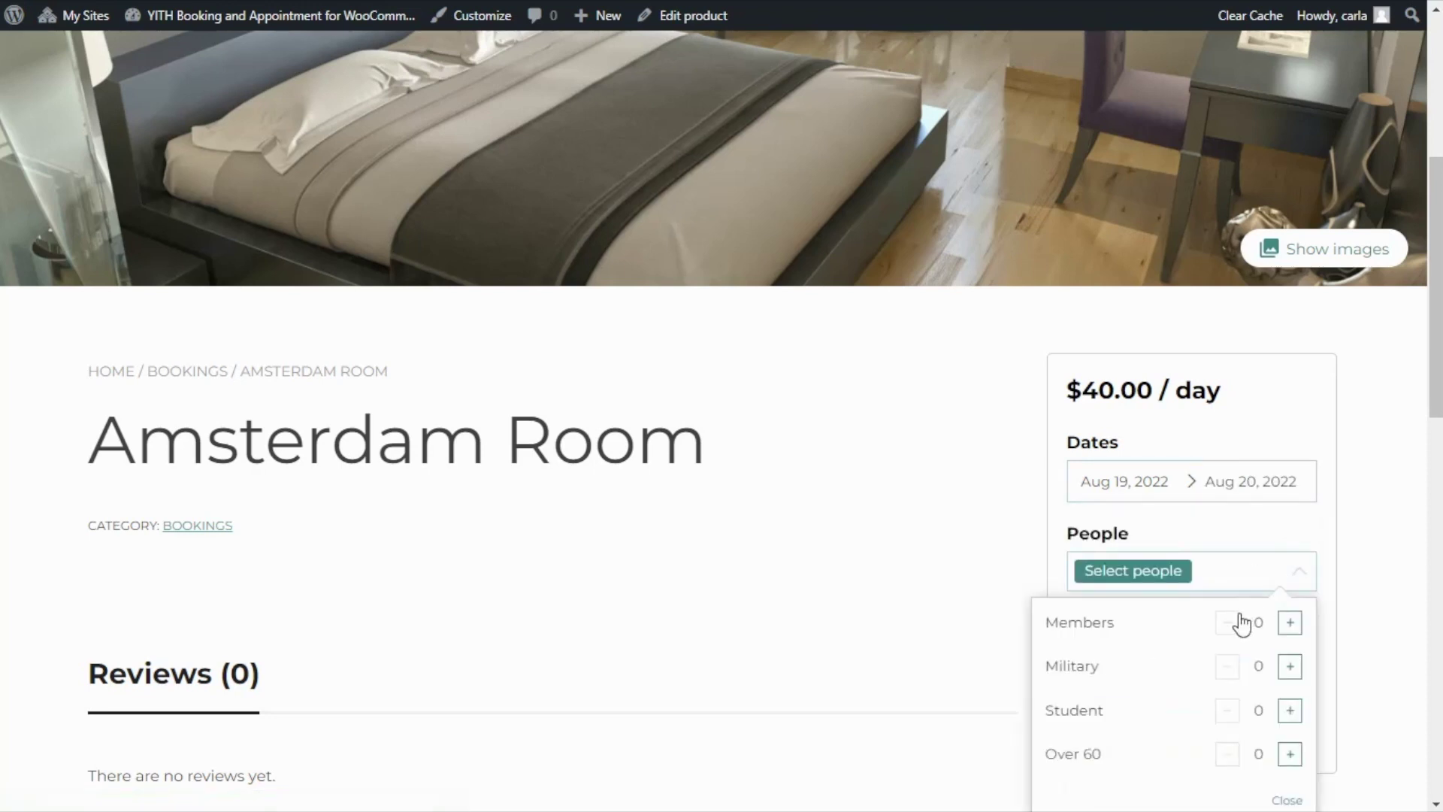
left_click(1291, 711)
left_click(1292, 710)
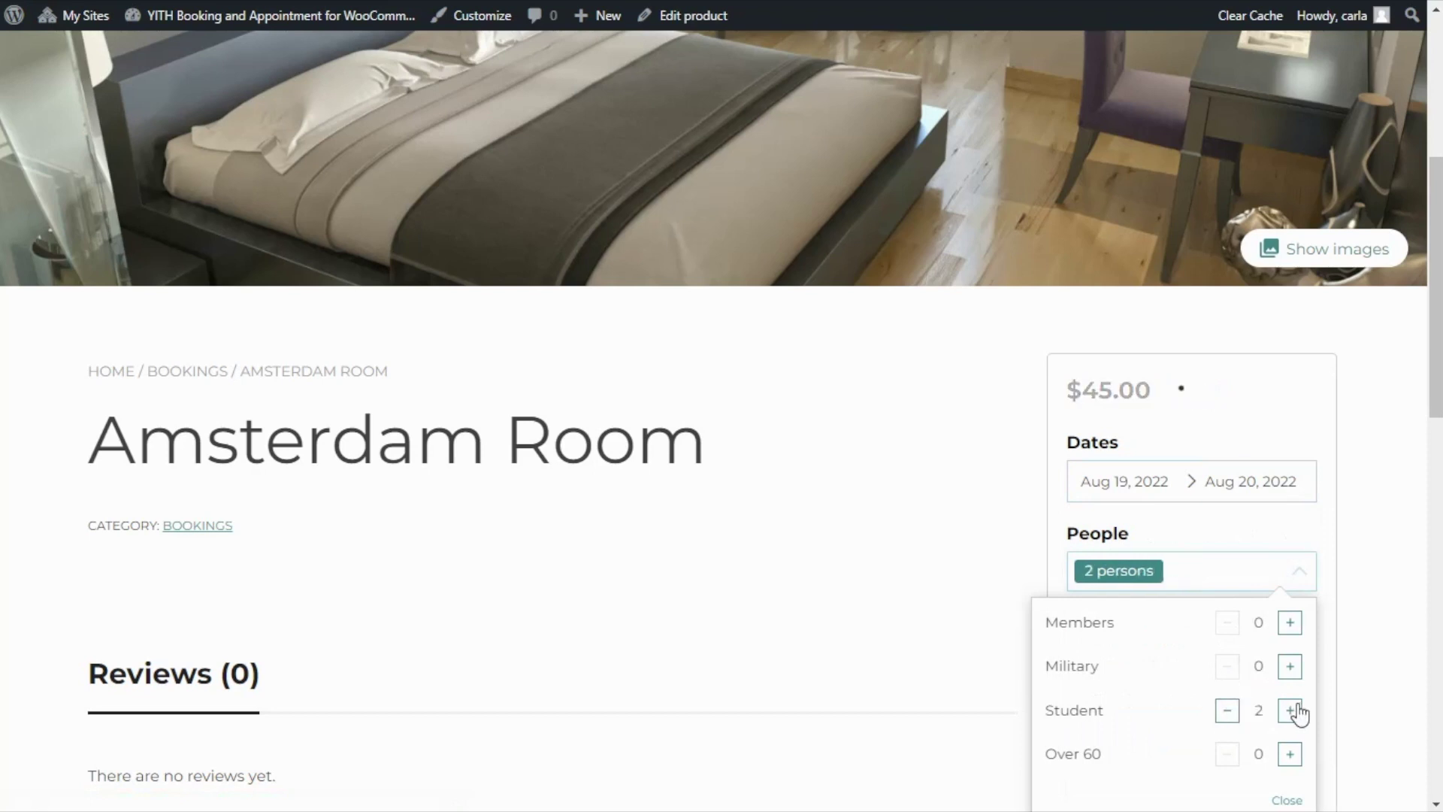
left_click(1290, 801)
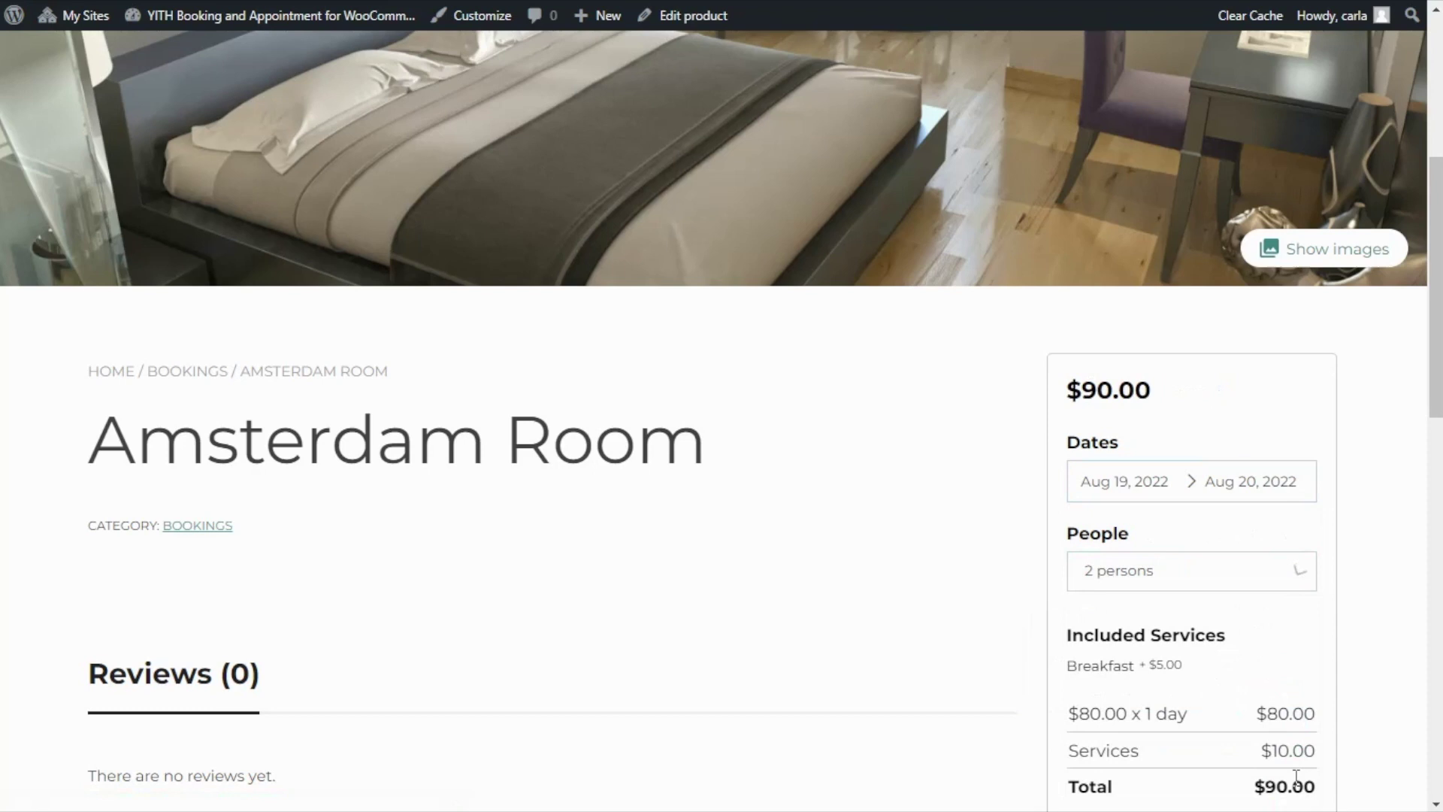
scroll(1319, 652, "down", 2)
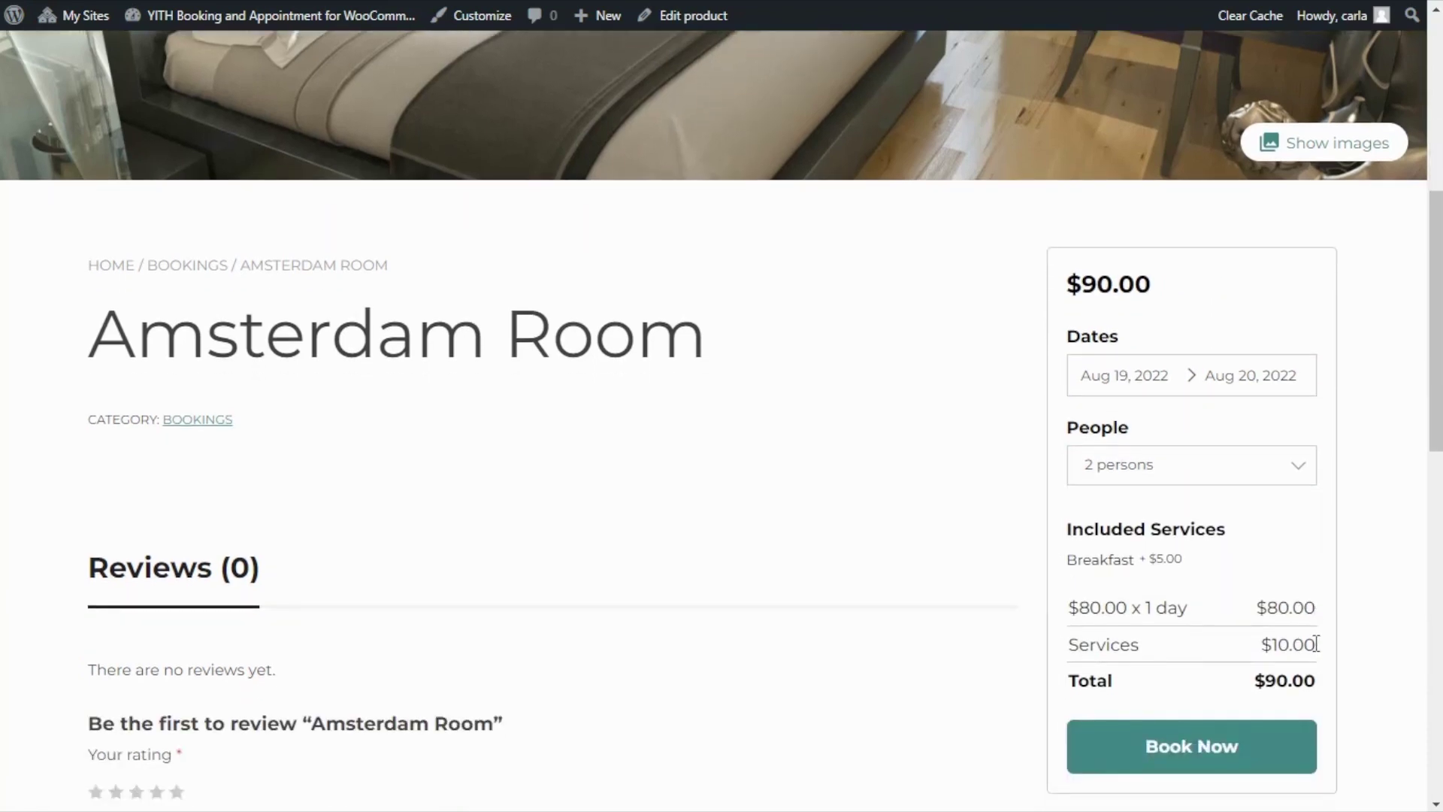